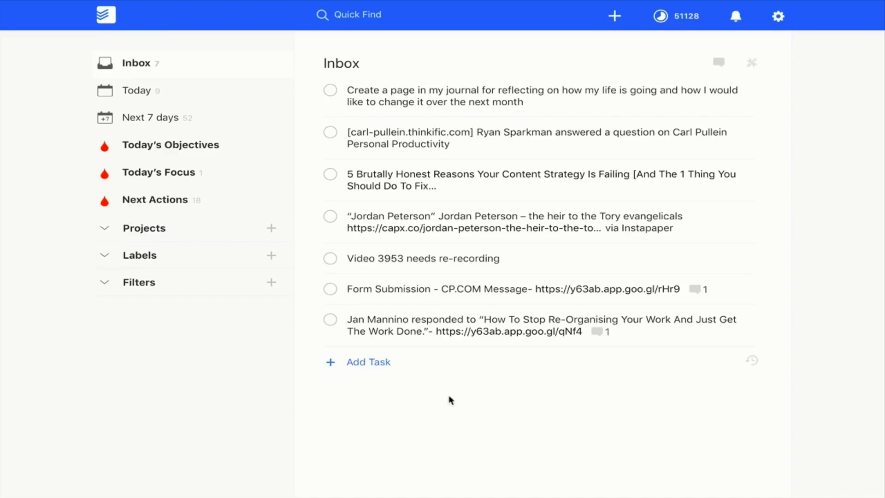
Add a task named "This is a new task" to the Inbox with quick add.
key("q")
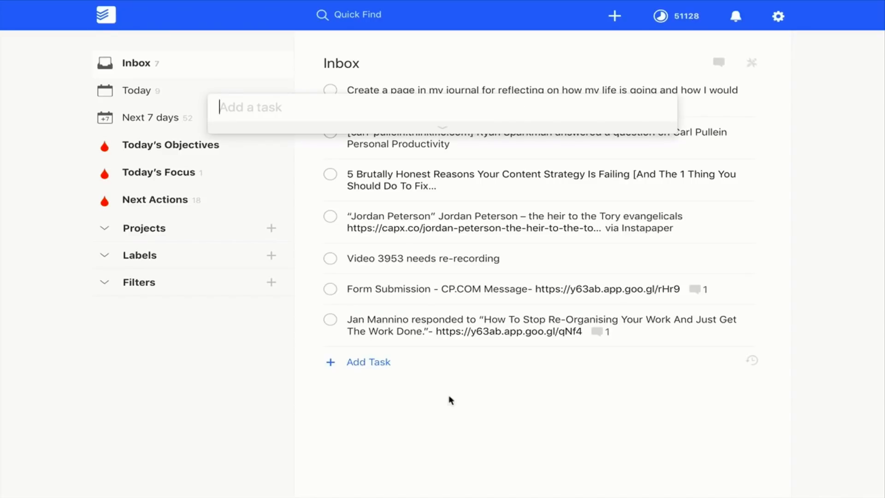
type("This is a ")
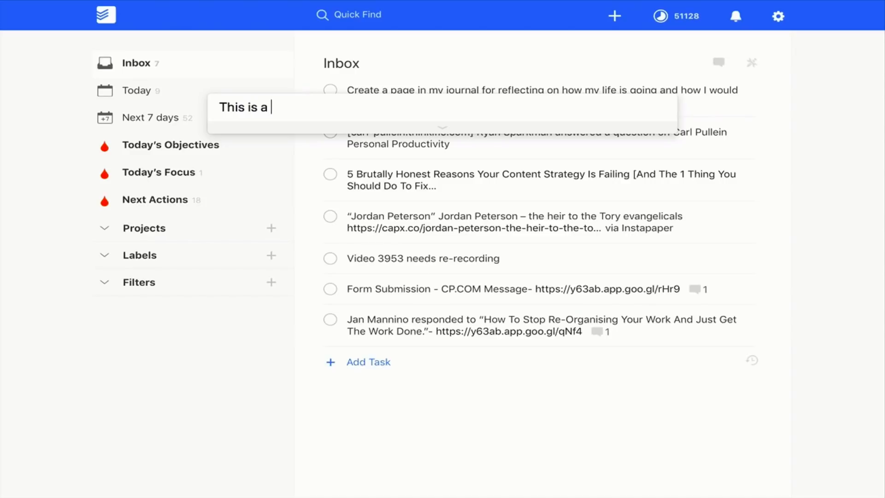
type("new task")
key("Return")
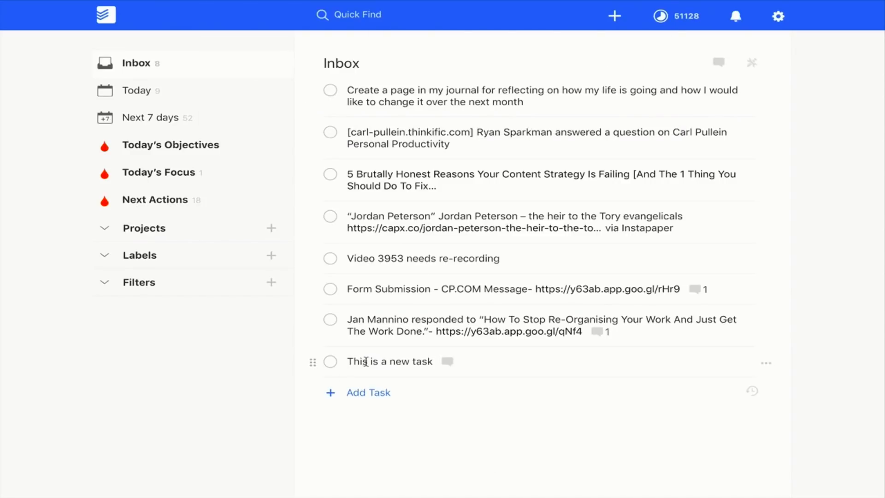
Switch to Safari, save the Filters – Todoist Help page as a task, and return to the Todoist Inbox.
key("ctrl+Left")
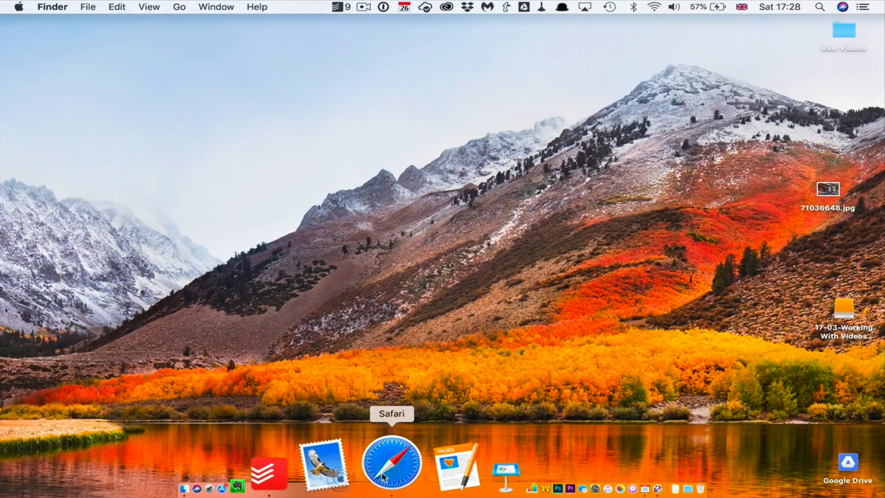
left_click(383, 478)
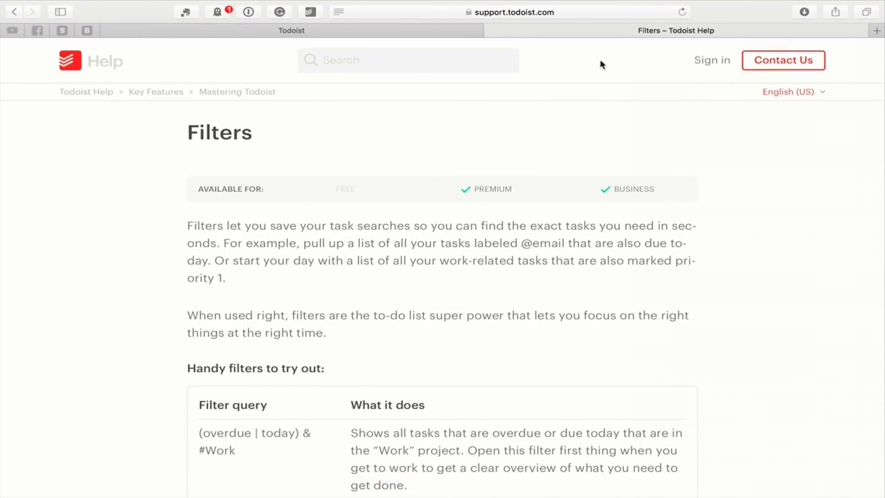
left_click(311, 13)
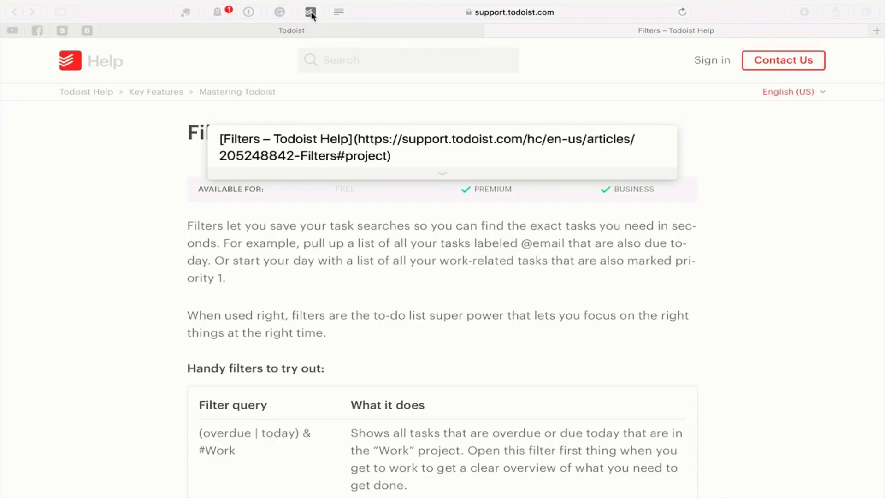
key("Return")
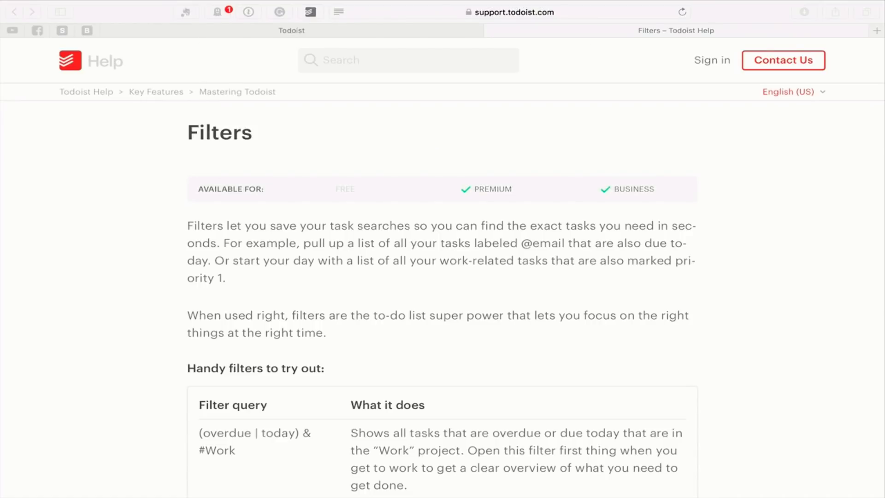
key("ctrl+Left")
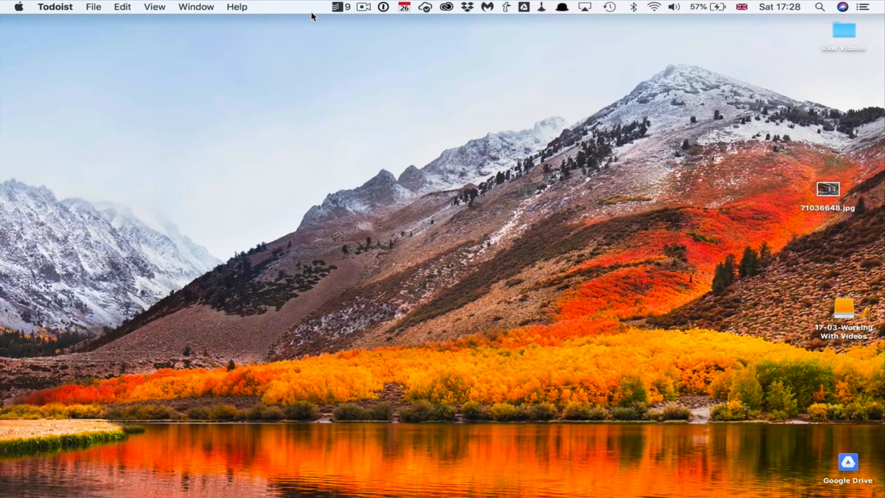
key("ctrl+Right")
key("ctrl+Right")
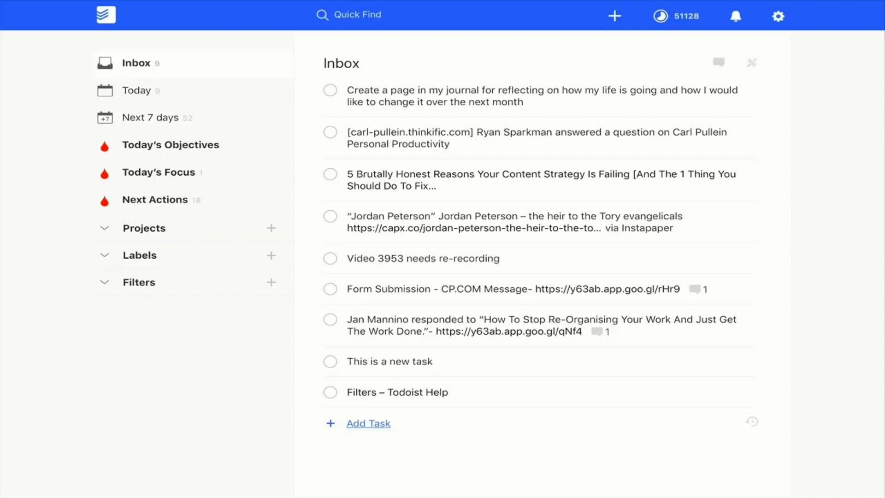
Switch back to Safari and close the Todoist tab, leaving the Filters help page open.
key("ctrl+Right")
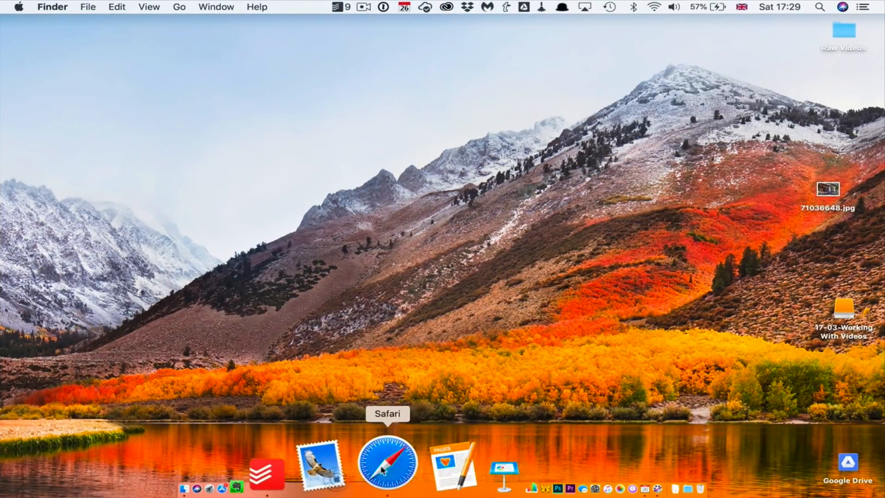
left_click(387, 488)
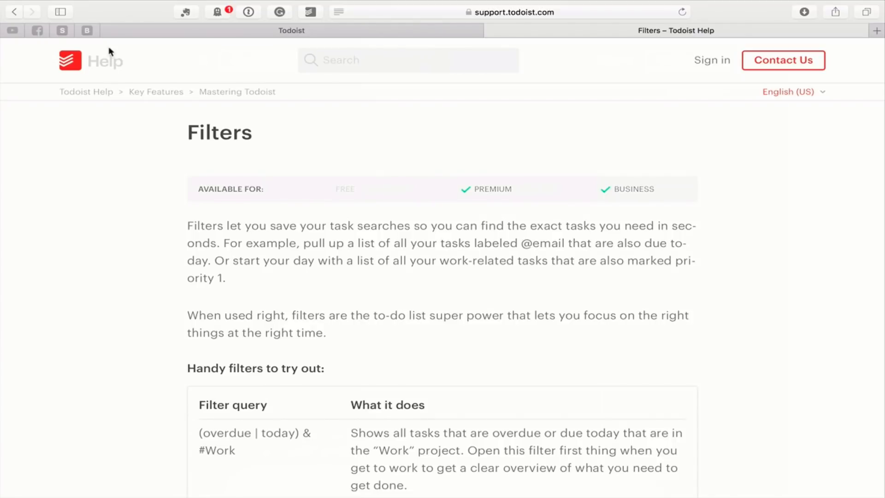
left_click(108, 30)
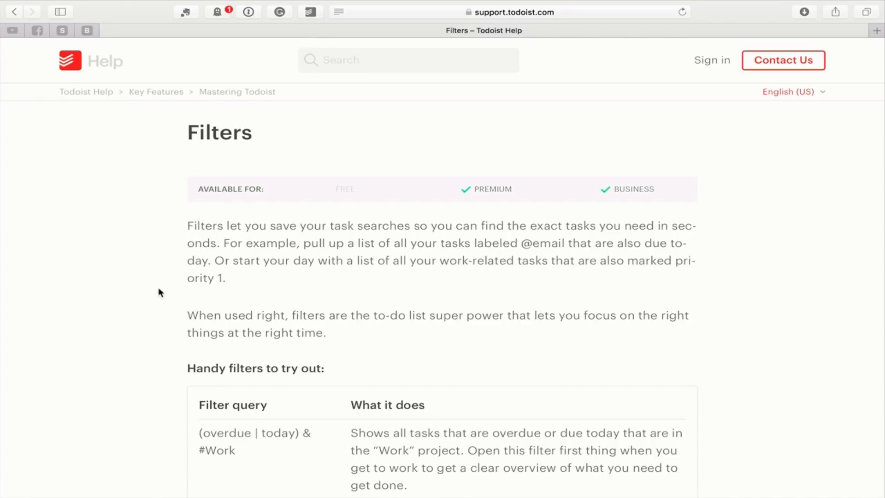
Quick-add a test task named "dDdd" from the browser and complete it in the Todoist Inbox.
key("ctrl+super+a")
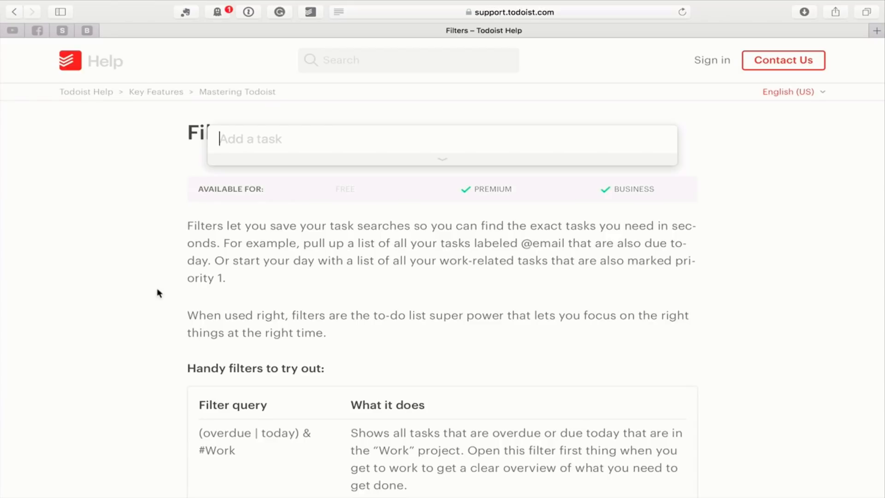
type("dDdd")
key("Escape")
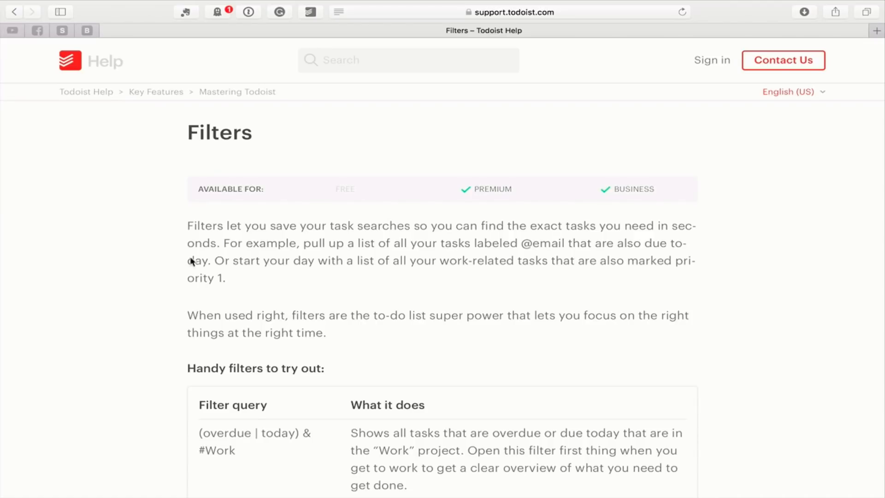
left_click(314, 17)
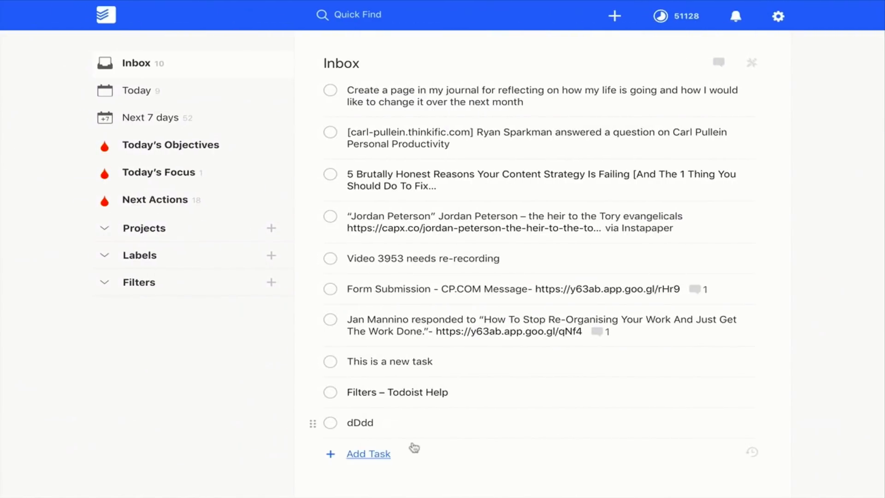
left_click(331, 424)
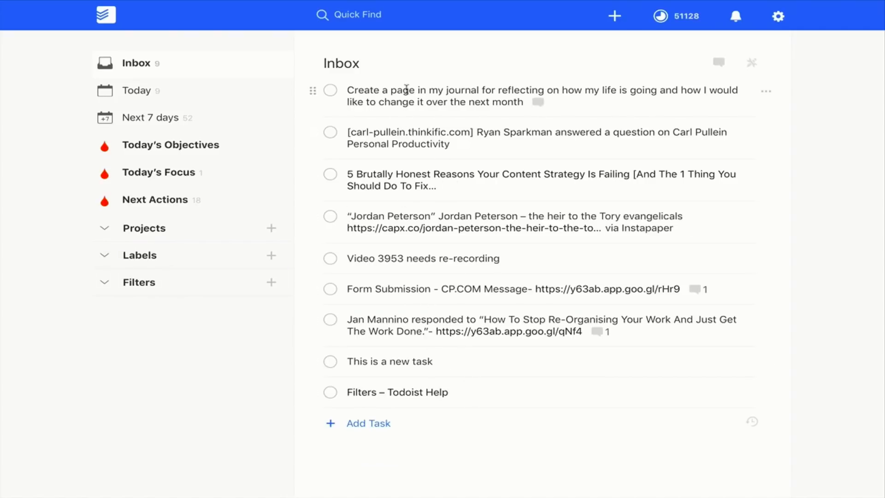
Edit "This is a new task" in the Inbox and assign it the Home label.
left_click(467, 361)
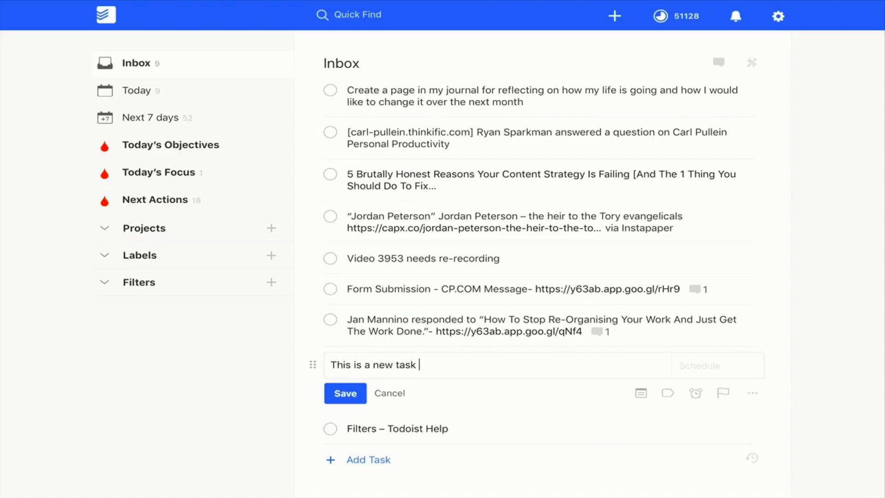
type("@")
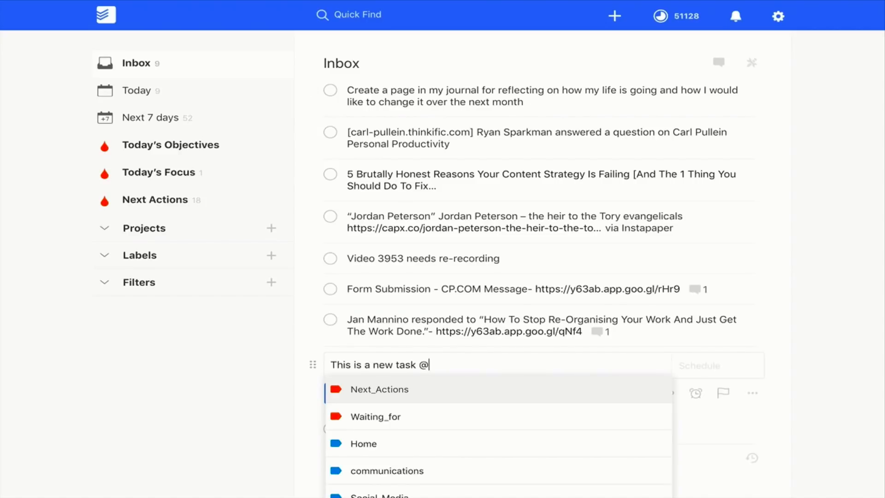
type("per")
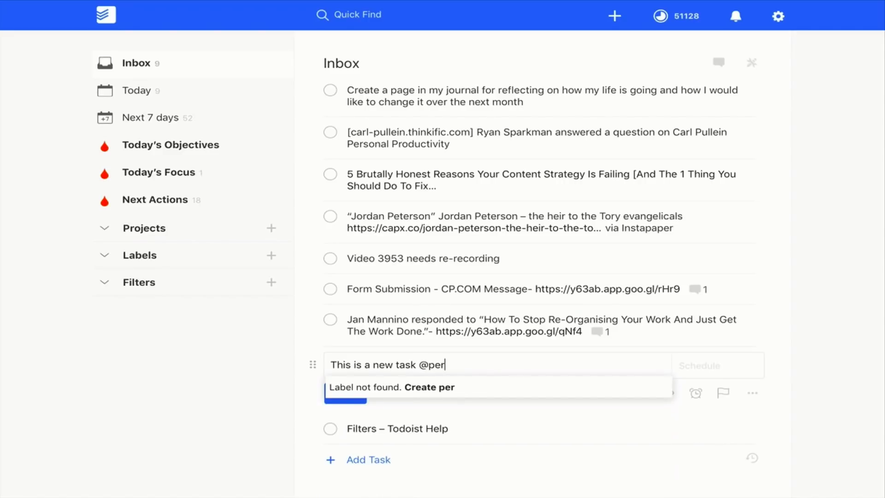
key("BackSpace")
key("BackSpace")
key("BackSpace")
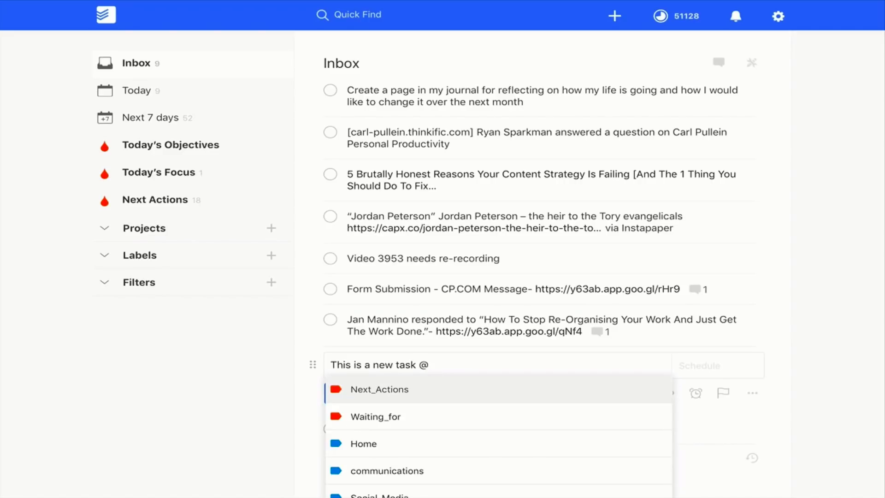
type("ho")
key("Return")
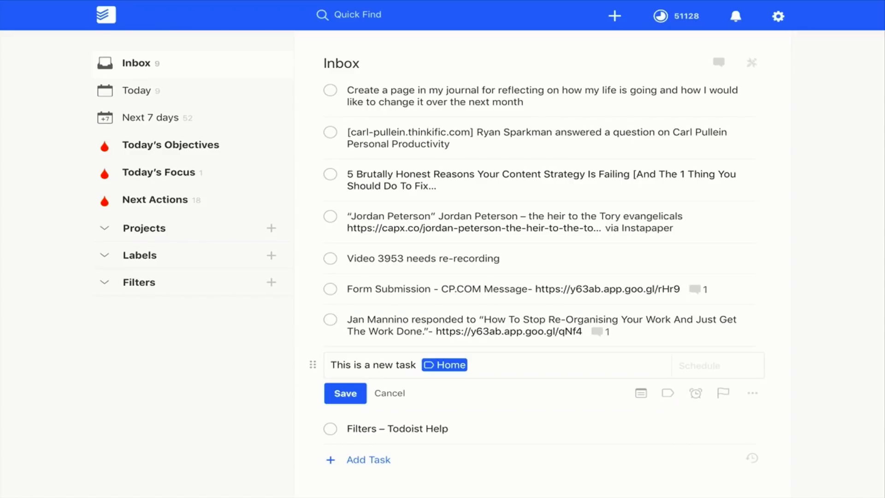
Assign the task to the Single Actions project with the plain house emoji, set priority 2 and save it.
type("#")
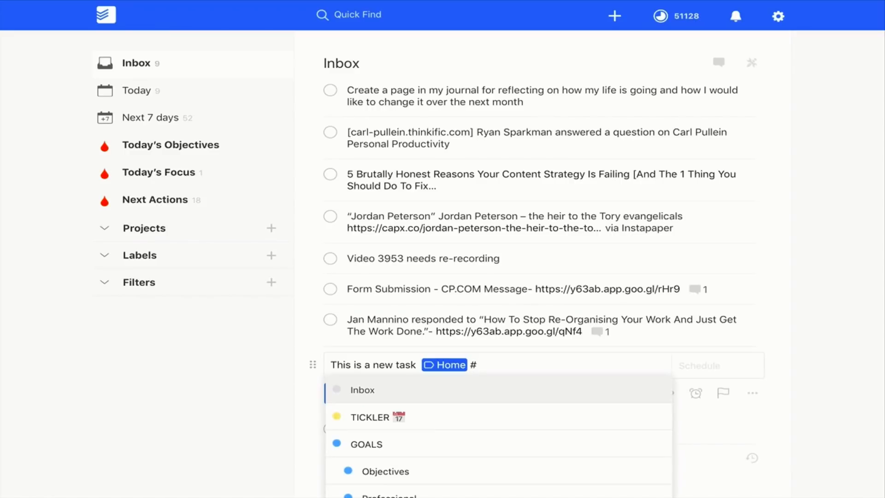
type("sin")
key("Down")
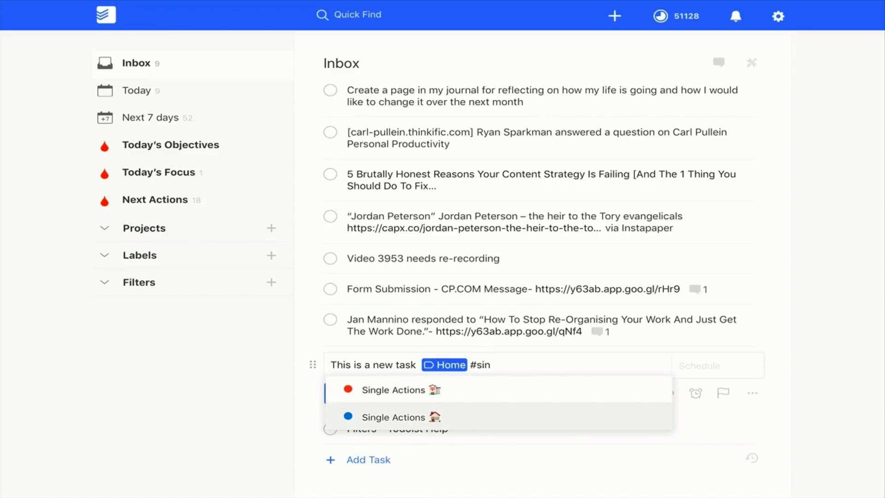
key("Return")
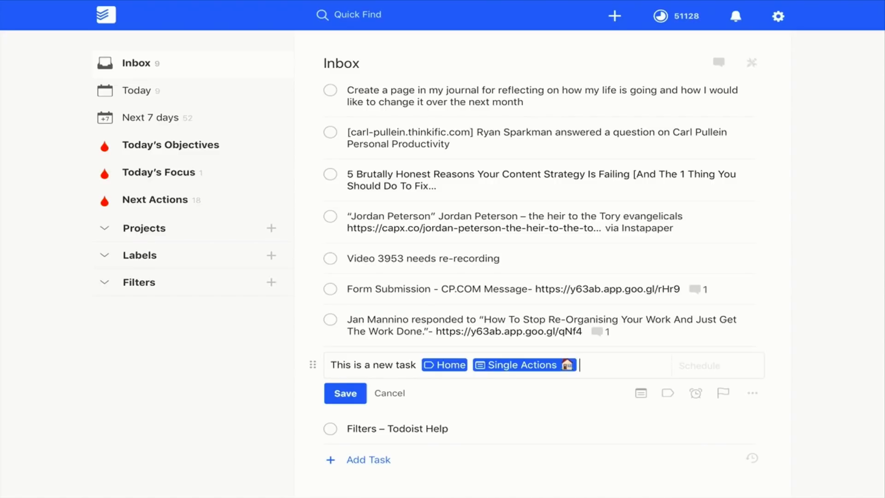
type("p")
type("2")
key("Return")
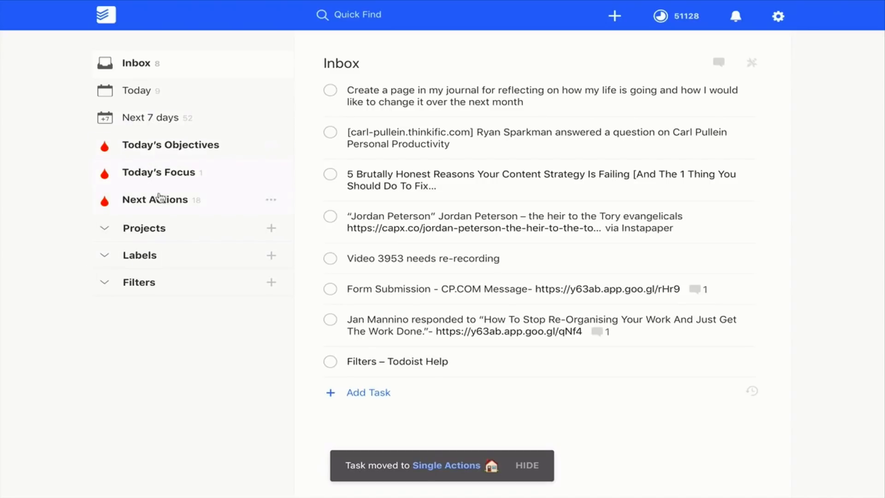
View the Today's Objectives favorite, expand the Filters list and look at that filter's available options.
left_click(168, 146)
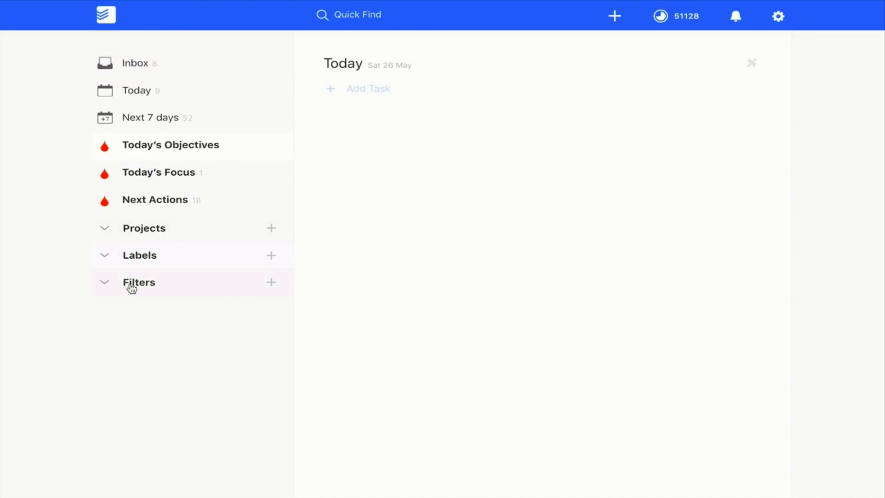
left_click(102, 286)
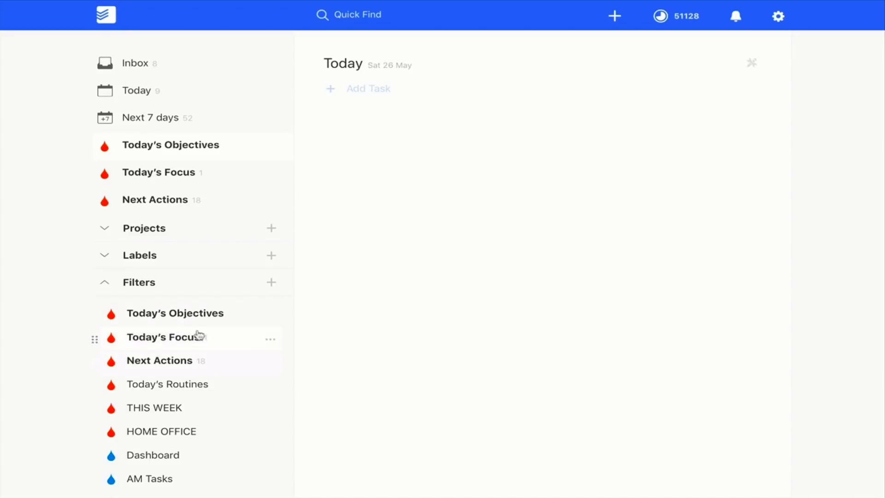
left_click(272, 314)
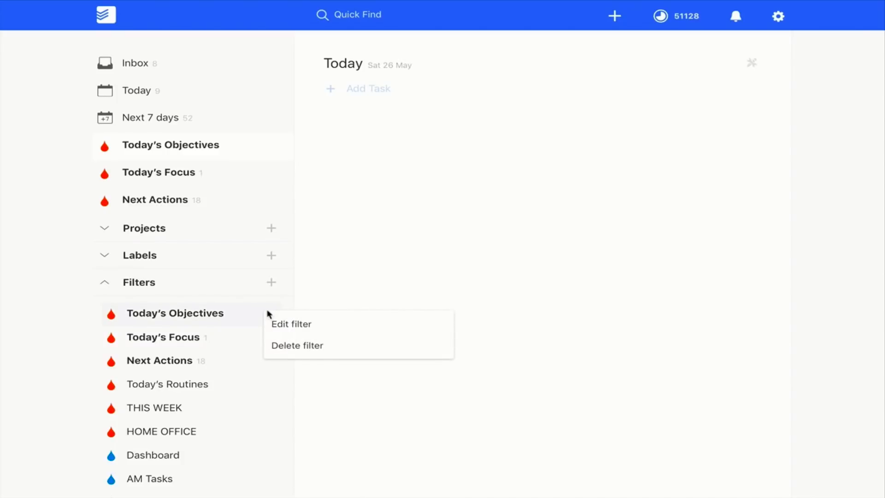
left_click(96, 320)
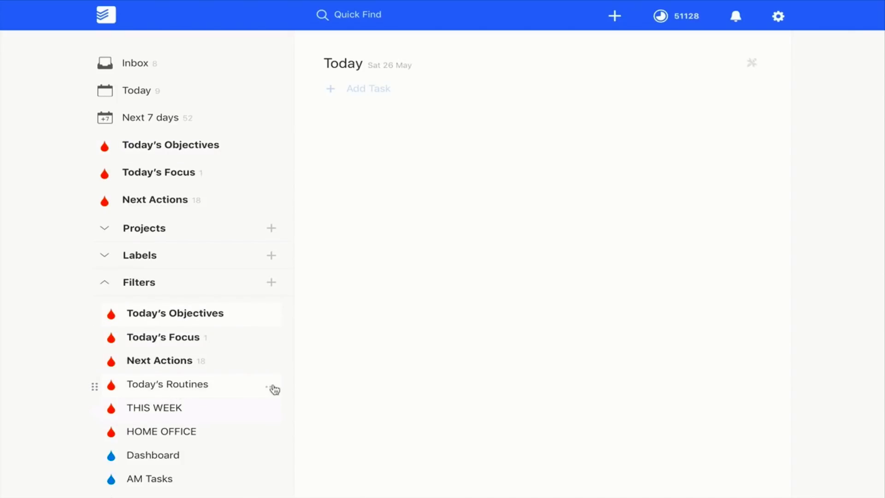
Add the Today's Routines filter to the favorites, remove it from them again and collapse the Filters list.
left_click(273, 389)
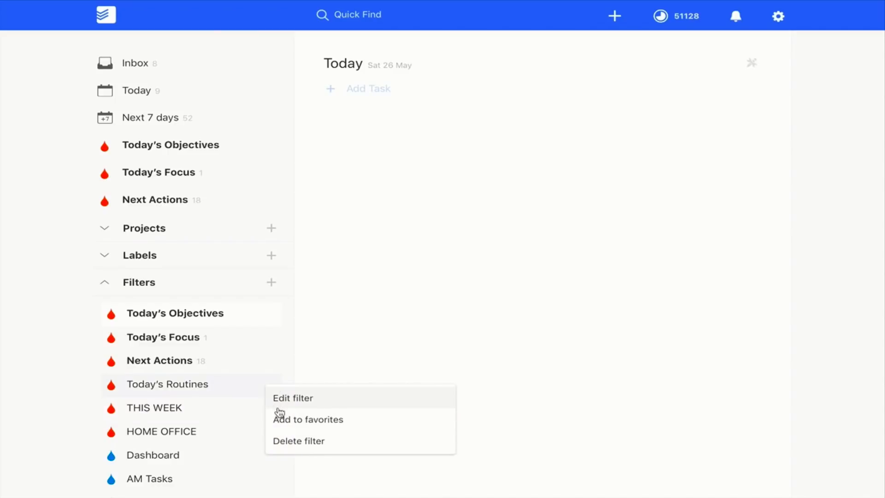
left_click(316, 420)
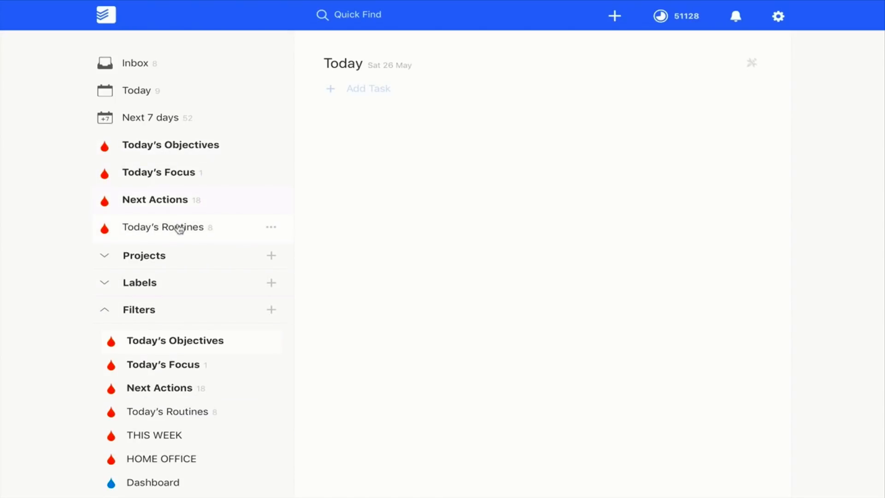
left_click(273, 228)
left_click(317, 251)
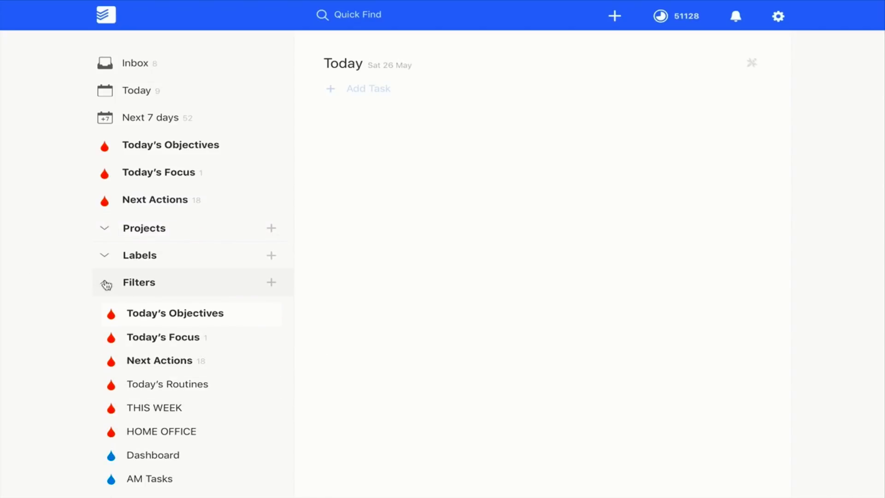
left_click(105, 283)
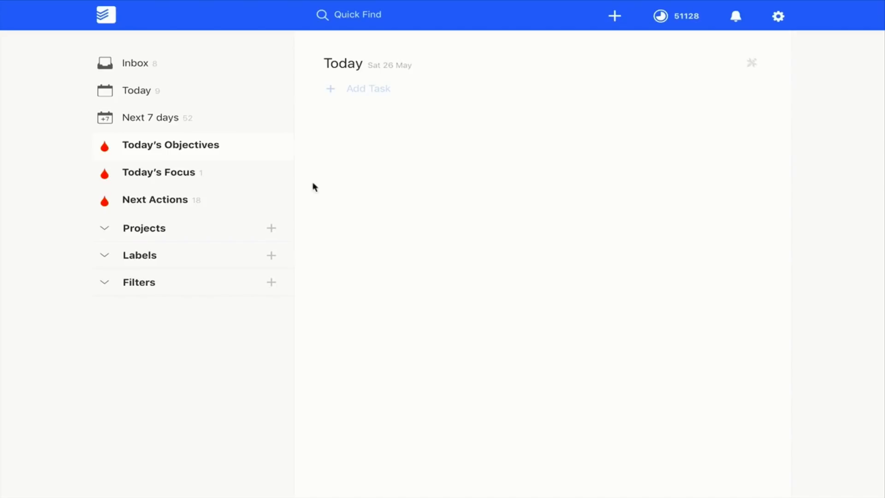
View the Today's Focus favorite, expand the Filters list and open that filter's settings to check its query, saving it as is.
left_click(162, 174)
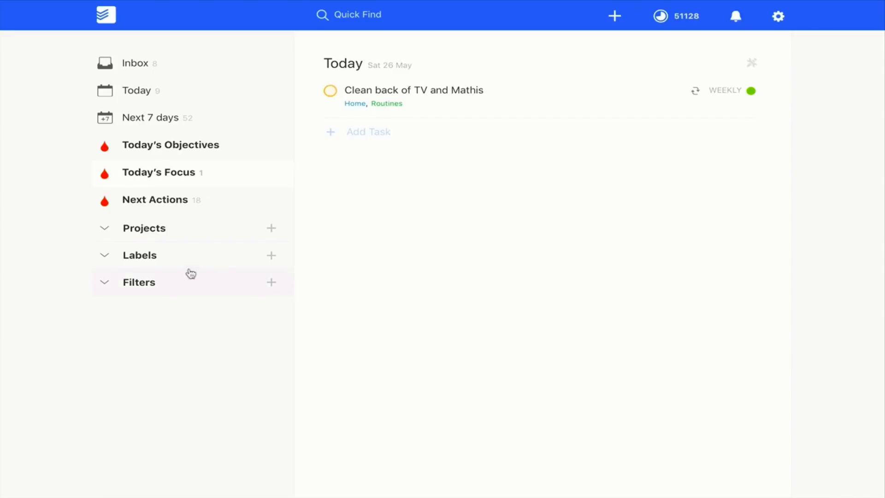
left_click(104, 283)
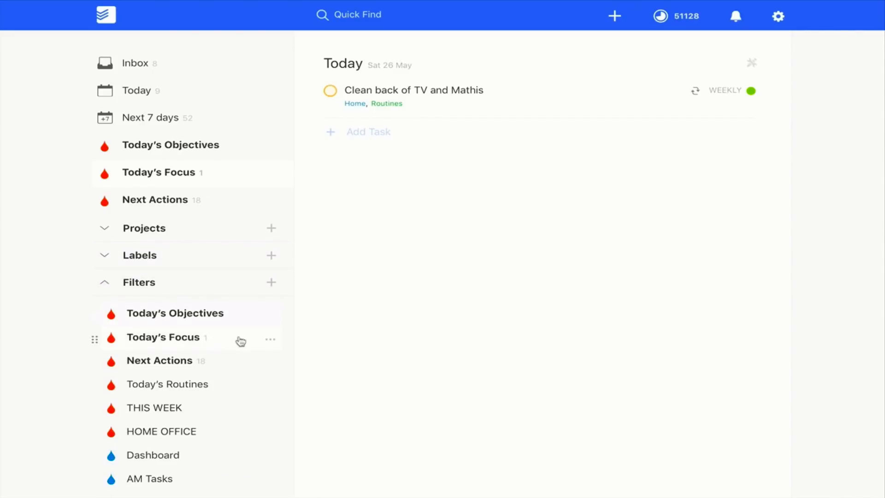
left_click(271, 341)
left_click(290, 353)
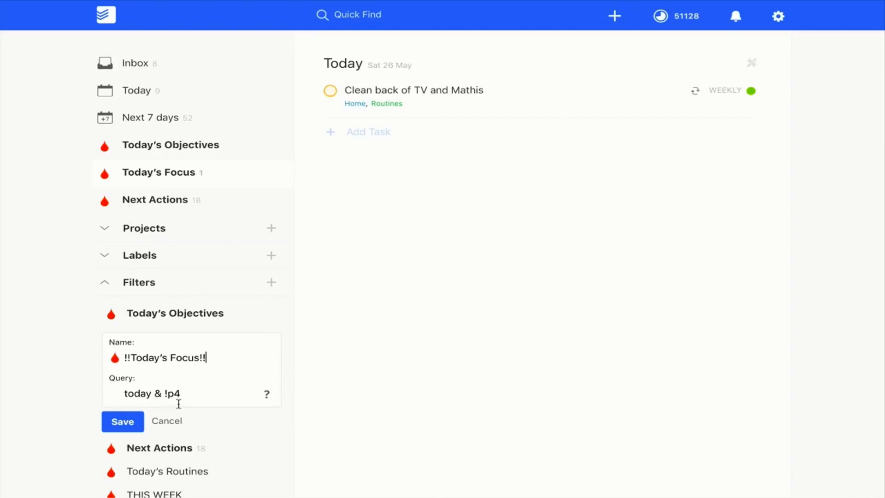
left_click(121, 422)
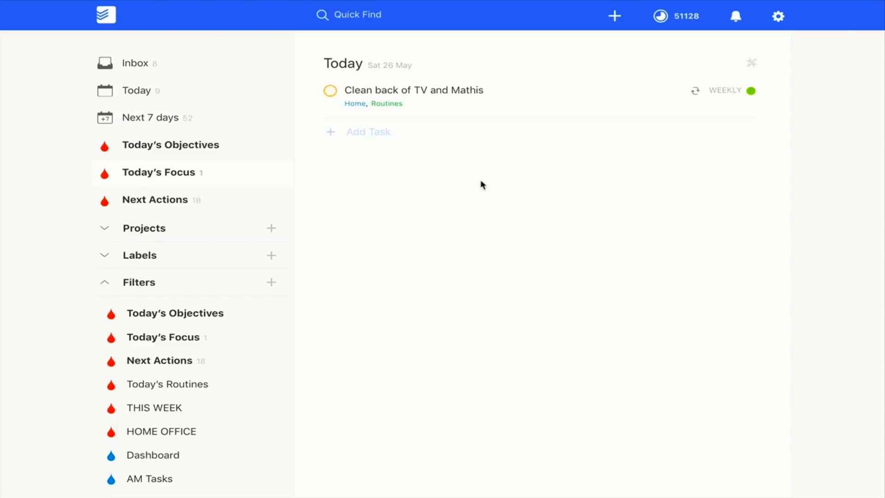
Look through the Next 7 days task list, from today through tomorrow and beyond.
left_click(164, 116)
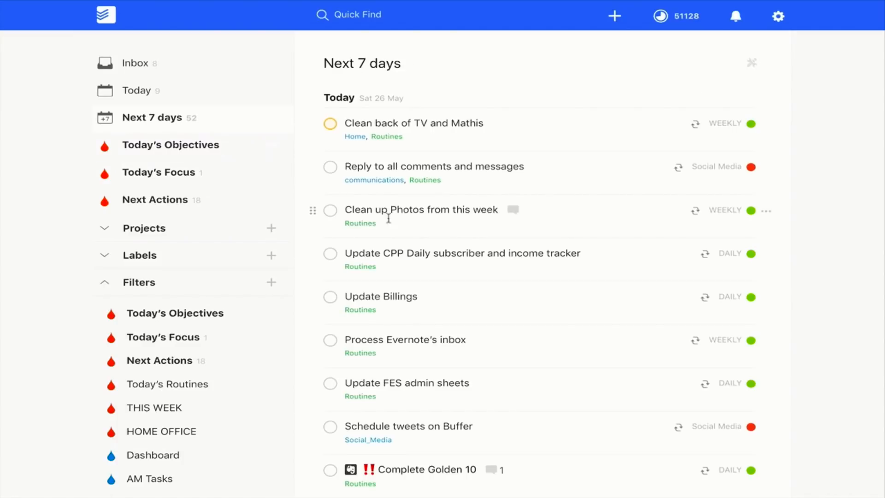
scroll(429, 250, "down", 10)
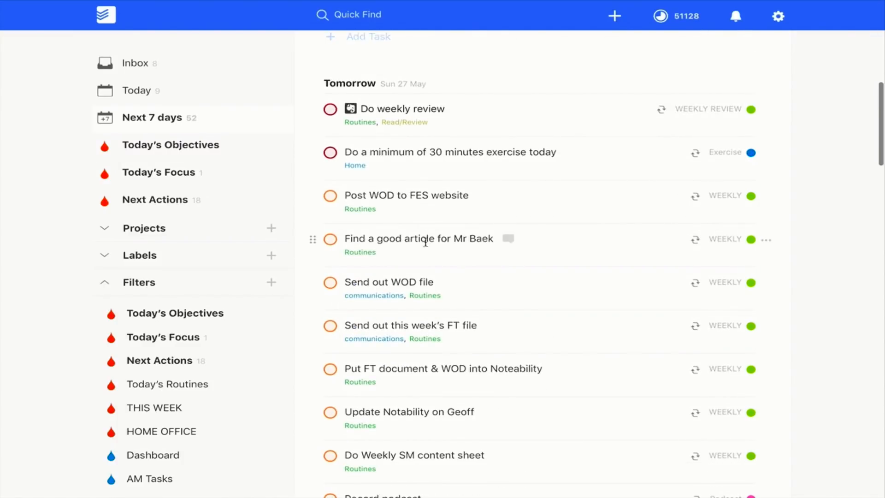
scroll(396, 159, "down", 1)
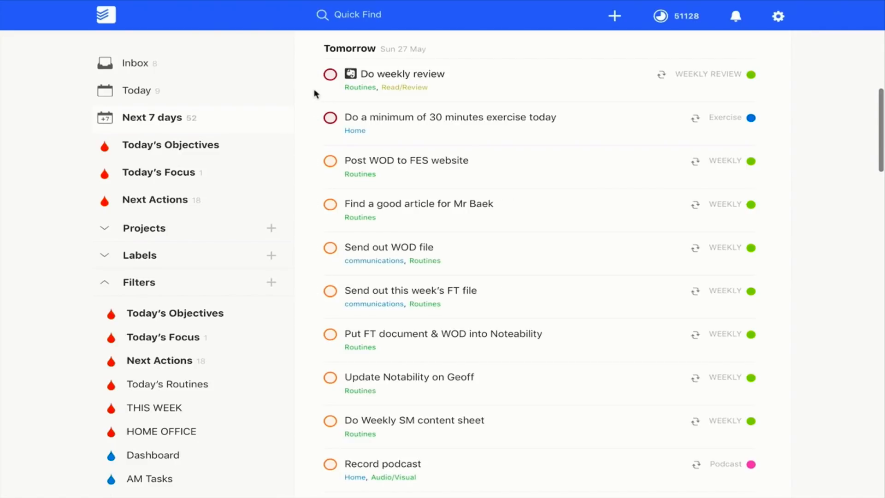
scroll(313, 299, "down", 7)
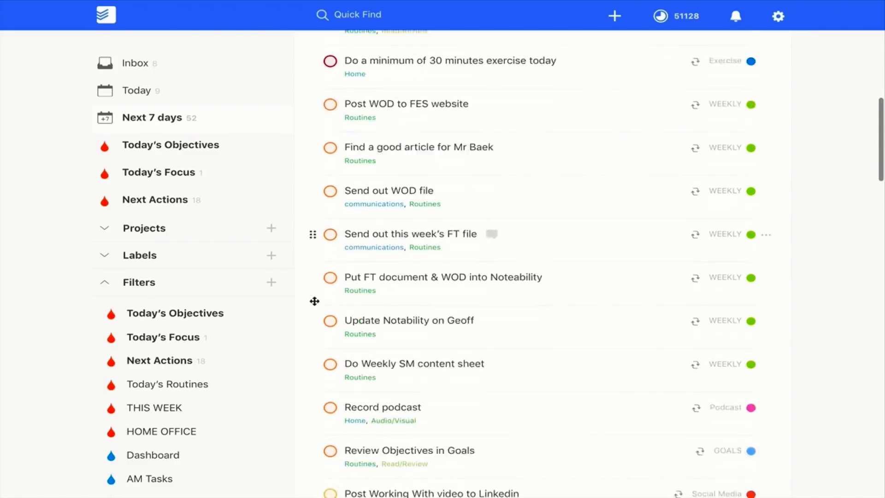
scroll(313, 301, "down", 10)
scroll(312, 300, "up", 20)
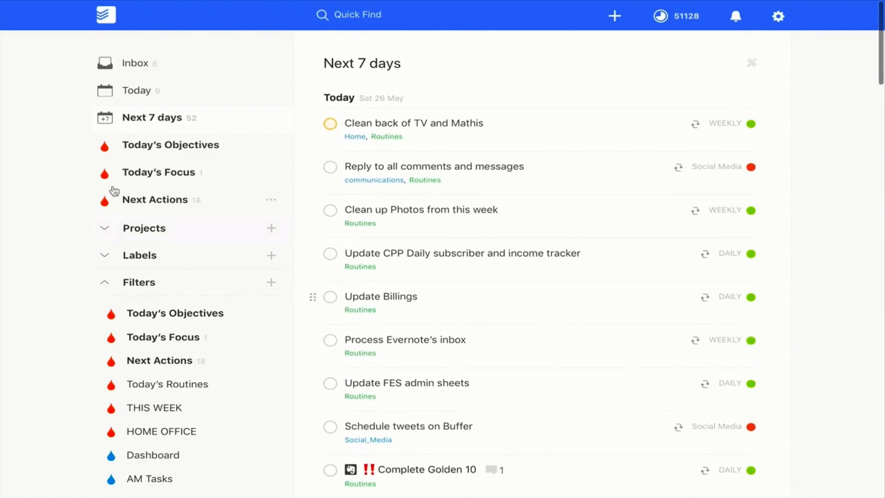
Compare the Today's Focus filter with the Next Actions filter's task list, returning to Today's Focus.
left_click(174, 339)
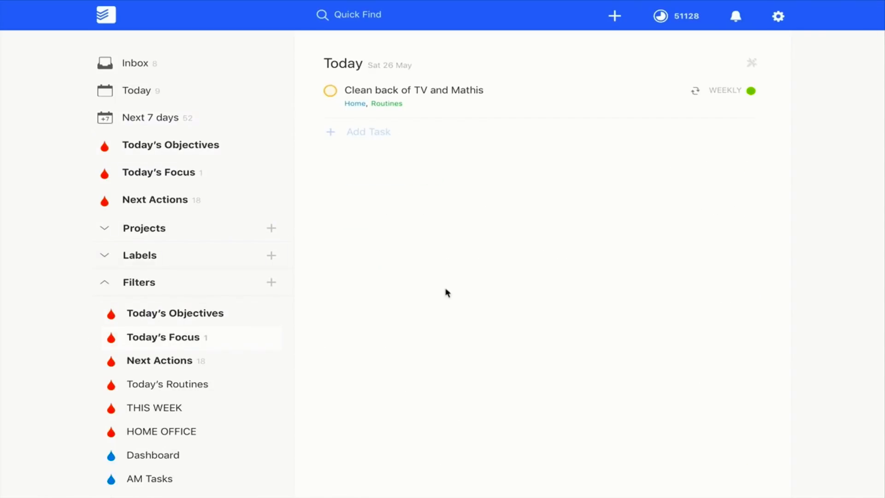
left_click(187, 363)
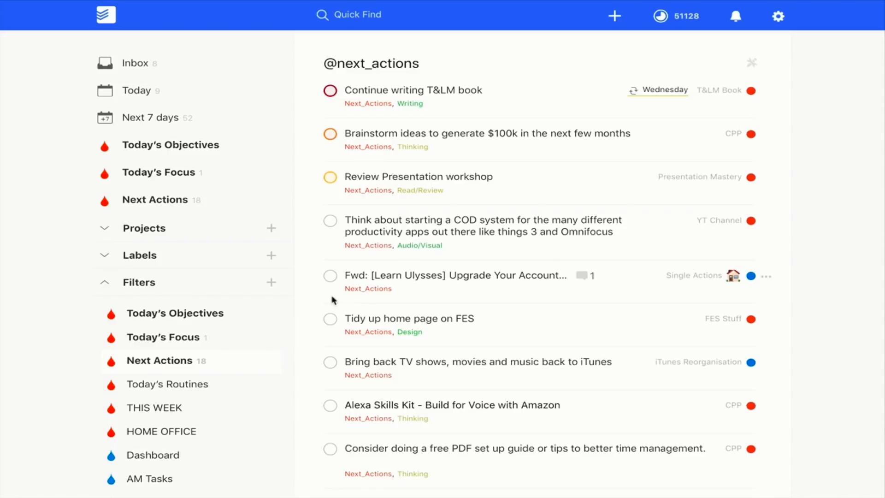
scroll(320, 283, "down", 10)
scroll(318, 201, "up", 10)
left_click(173, 338)
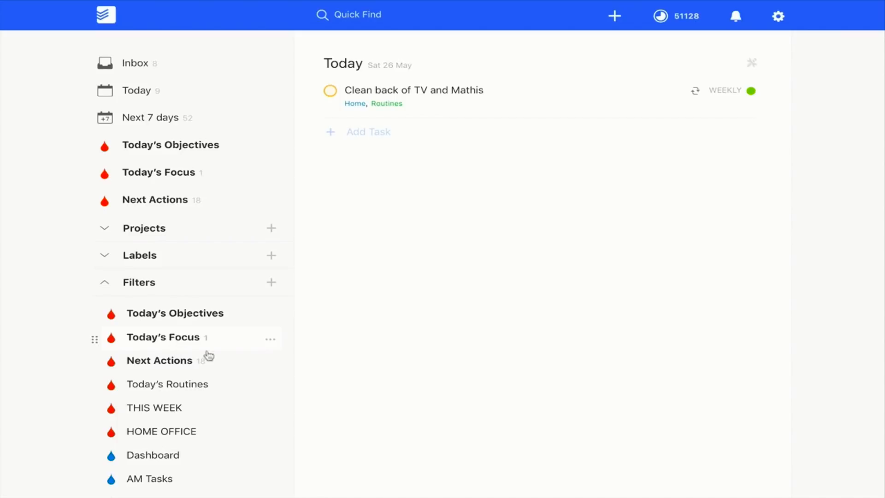
Open the Next Actions filter's settings to check its query, save it as is and collapse the Filters list.
left_click(269, 364)
left_click(286, 378)
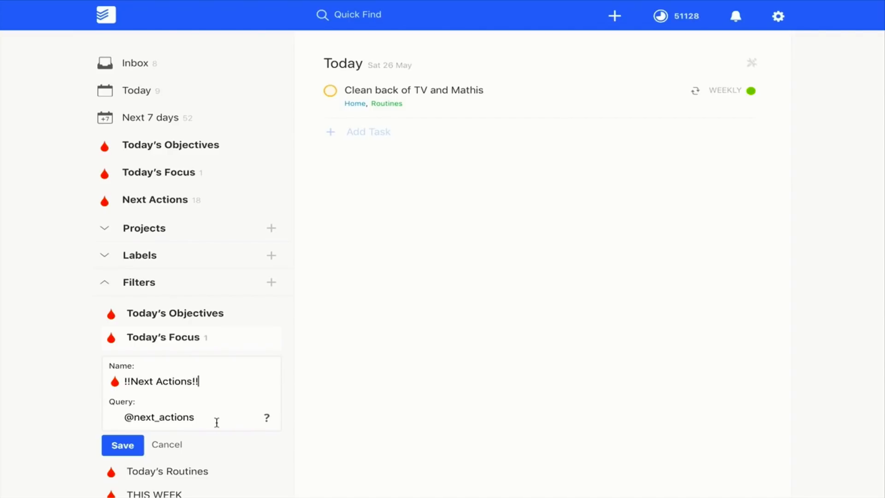
left_click(121, 445)
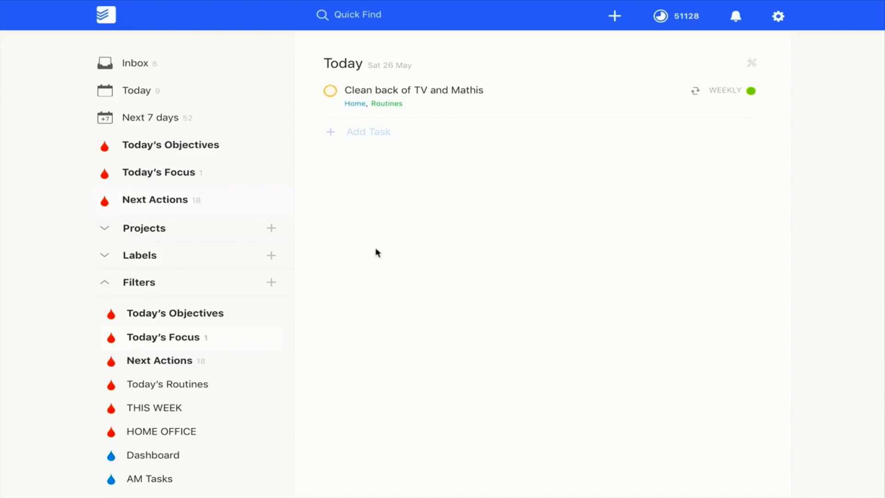
left_click(111, 287)
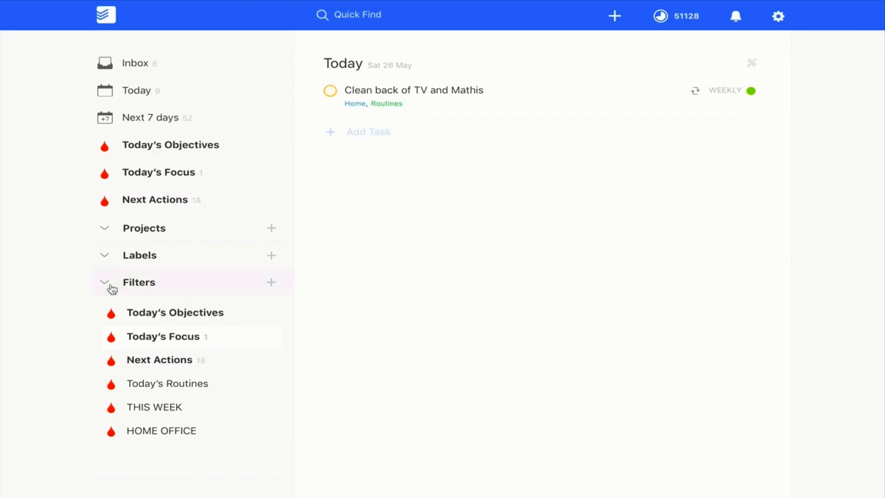
Expand the Labels list, add the Next_Actions label to the favorites, hide it from them again and collapse the list.
left_click(103, 257)
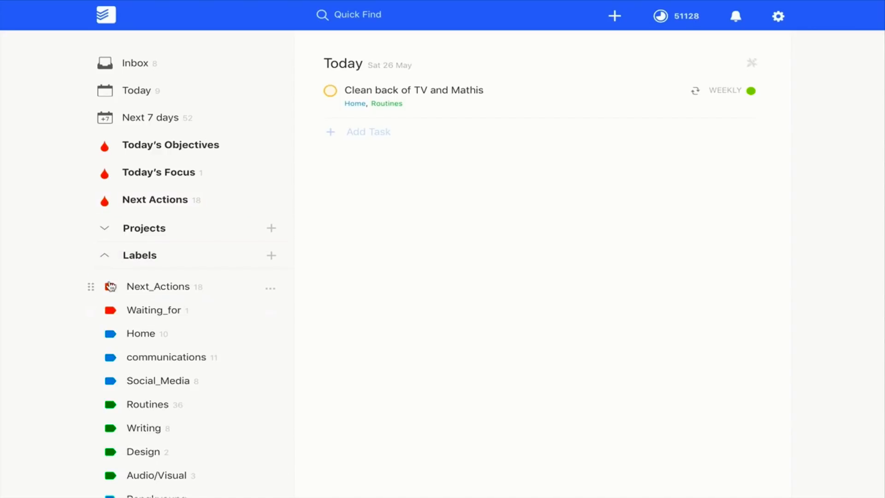
left_click(272, 289)
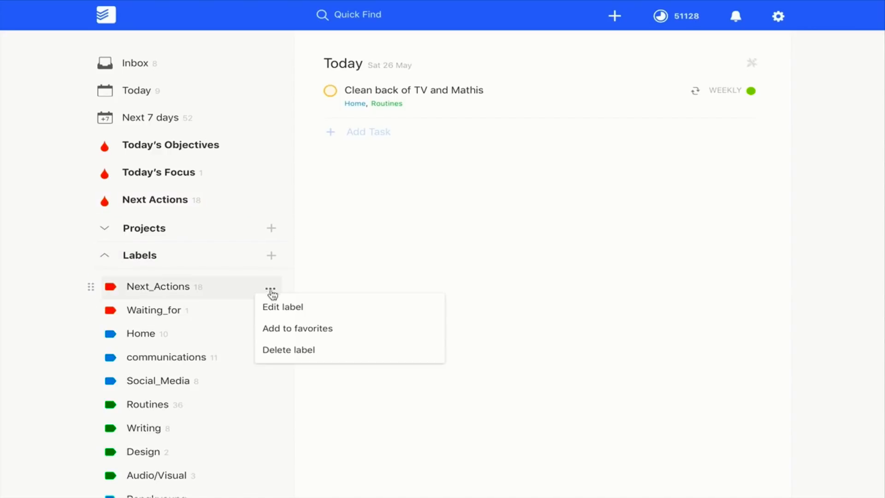
left_click(284, 328)
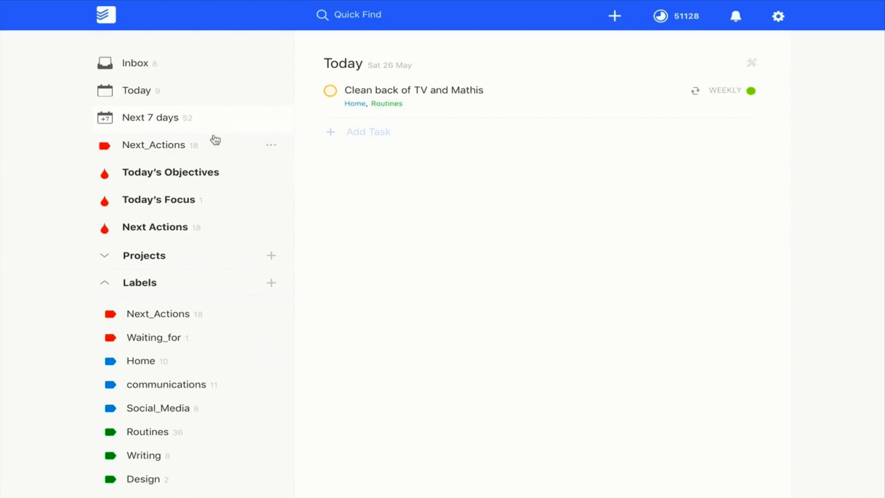
left_click(271, 145)
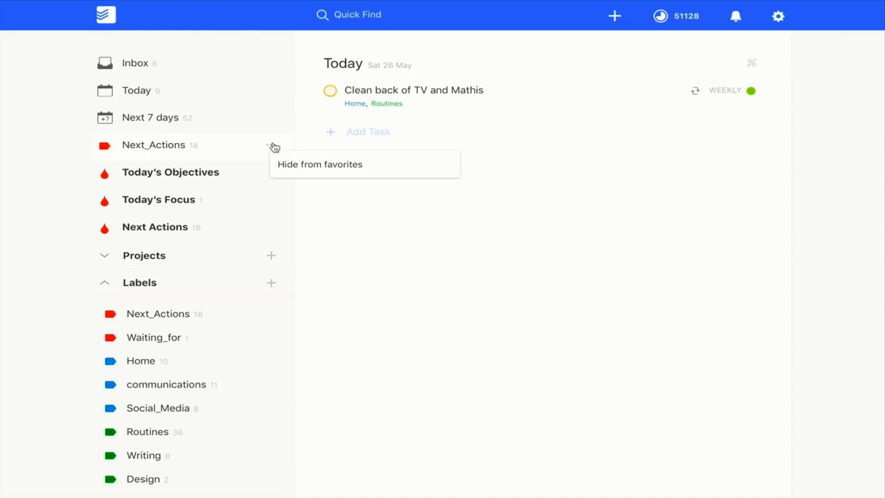
left_click(297, 169)
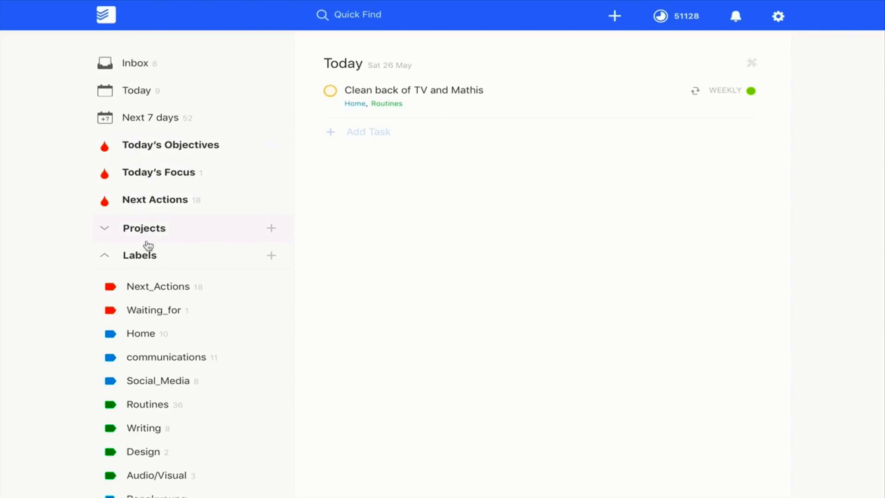
left_click(105, 258)
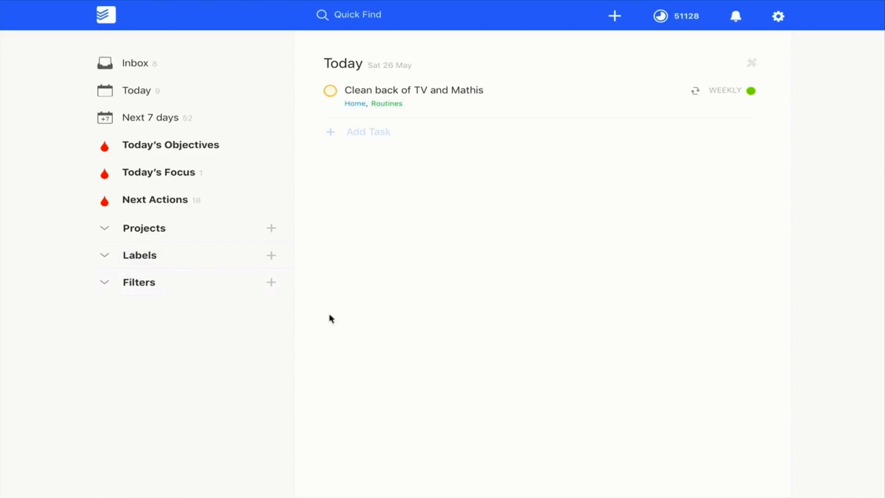
Move Today's Focus above Today's Objectives in the Filters list, restore the original order and collapse the list.
left_click(104, 284)
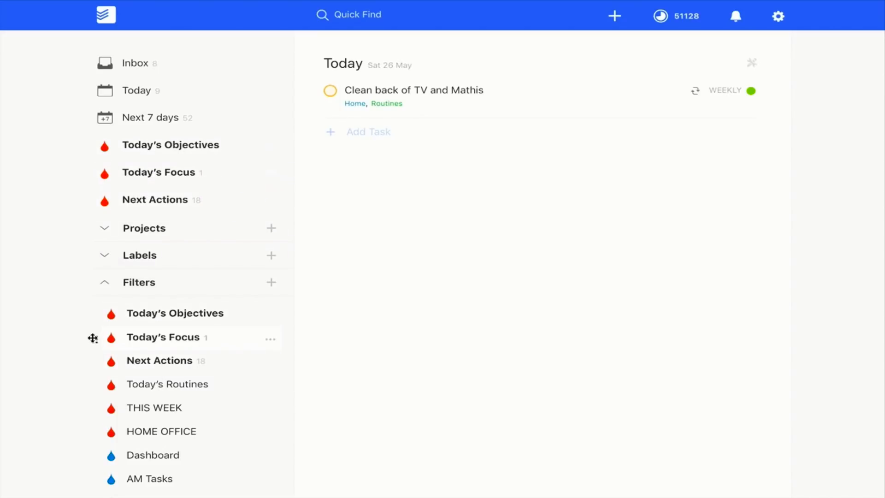
left_click_drag(91, 338, 97, 313)
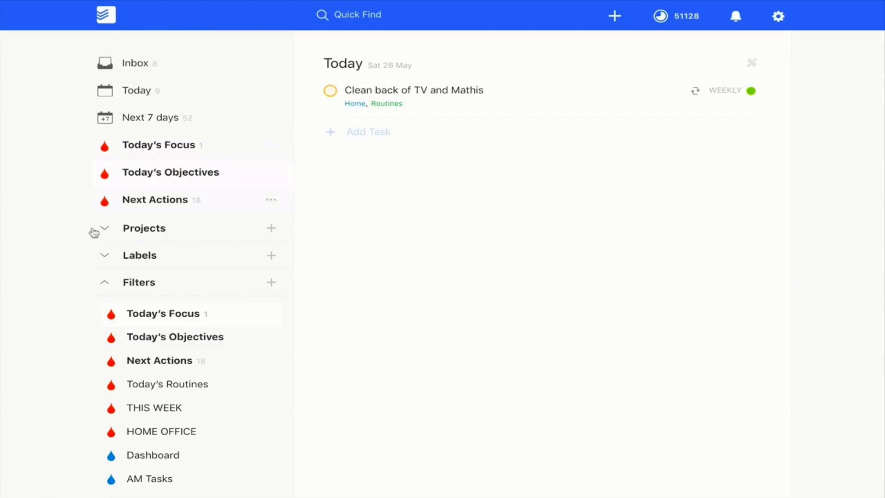
left_click_drag(96, 341, 95, 310)
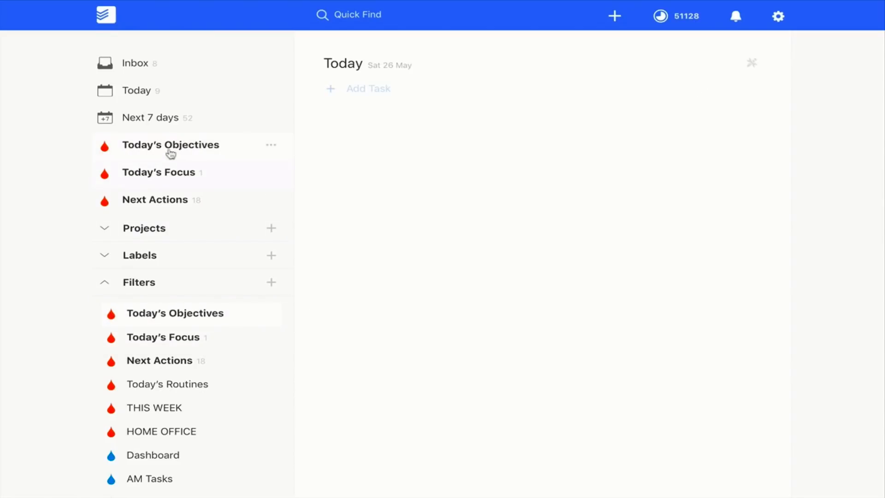
left_click(107, 285)
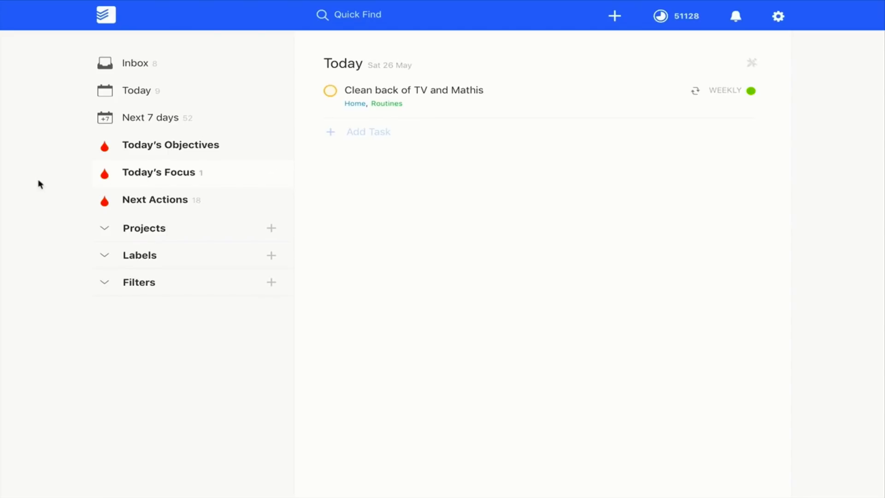
Open the home view and review its Inbox, Today and Waiting_for sections, returning to the Today's Focus favorite.
left_click(105, 15)
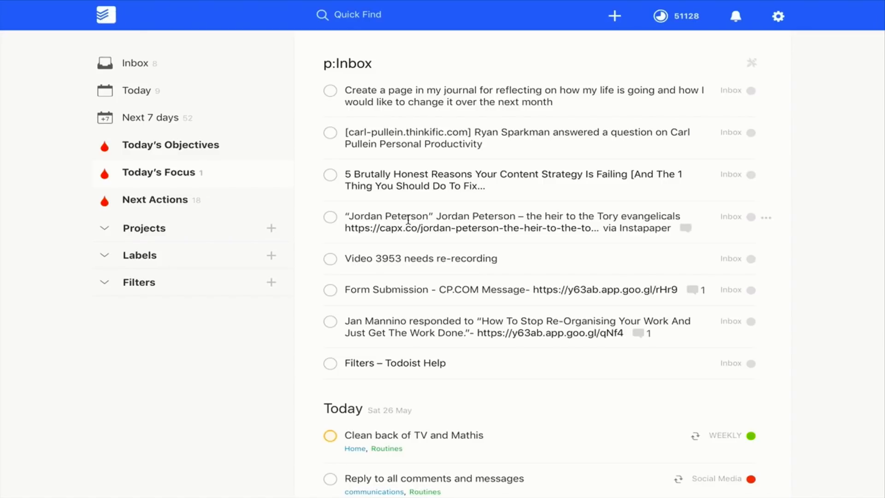
scroll(397, 203, "down", 7)
scroll(409, 219, "down", 3)
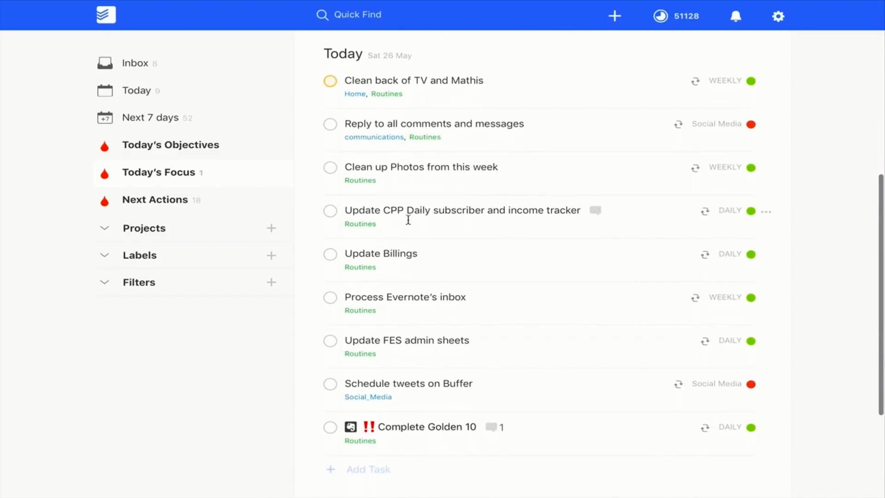
scroll(408, 220, "up", 3)
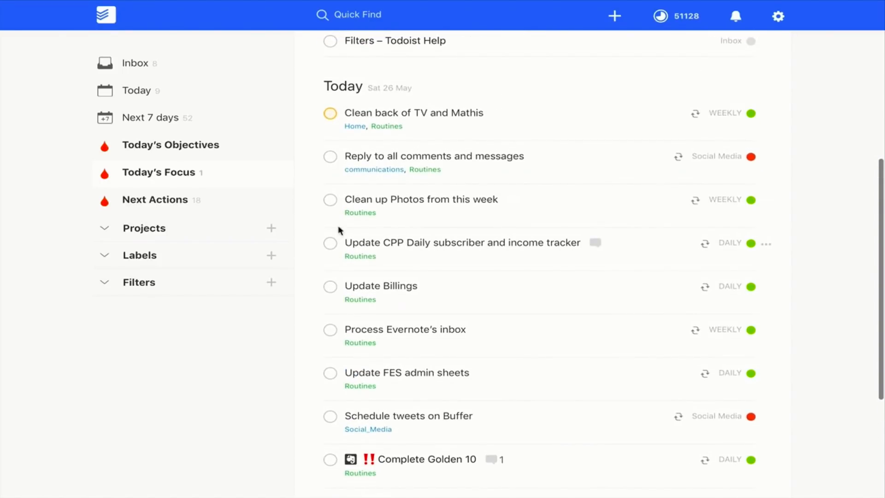
scroll(330, 211, "down", 2)
scroll(331, 213, "down", 1)
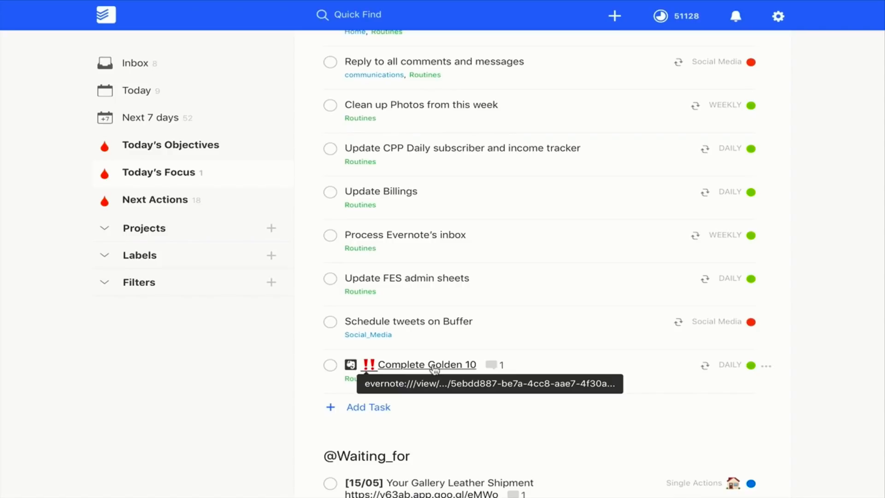
scroll(345, 261, "up", 9)
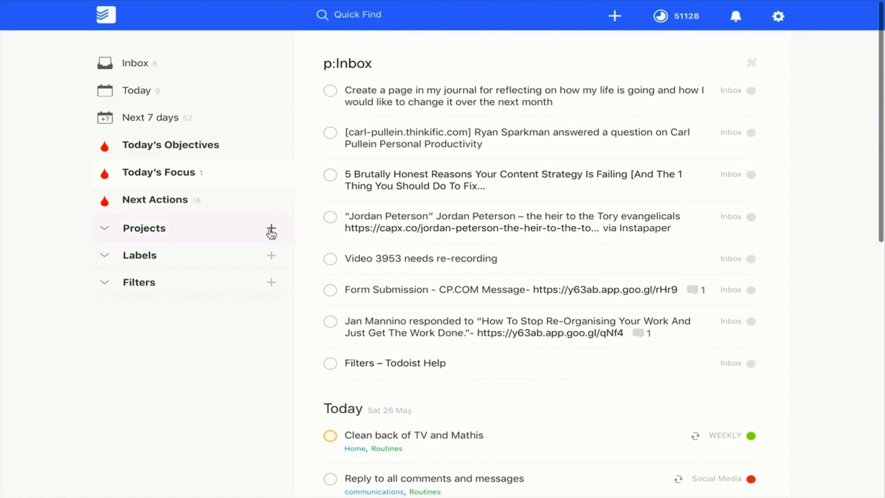
left_click(180, 174)
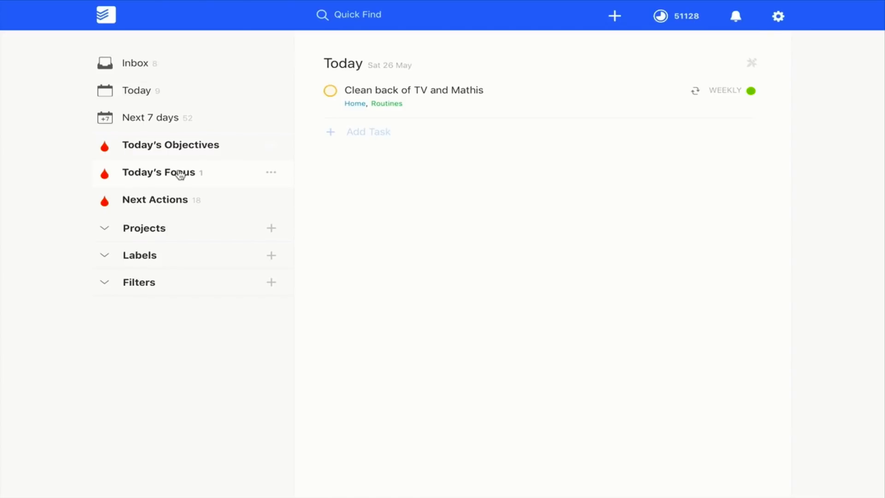